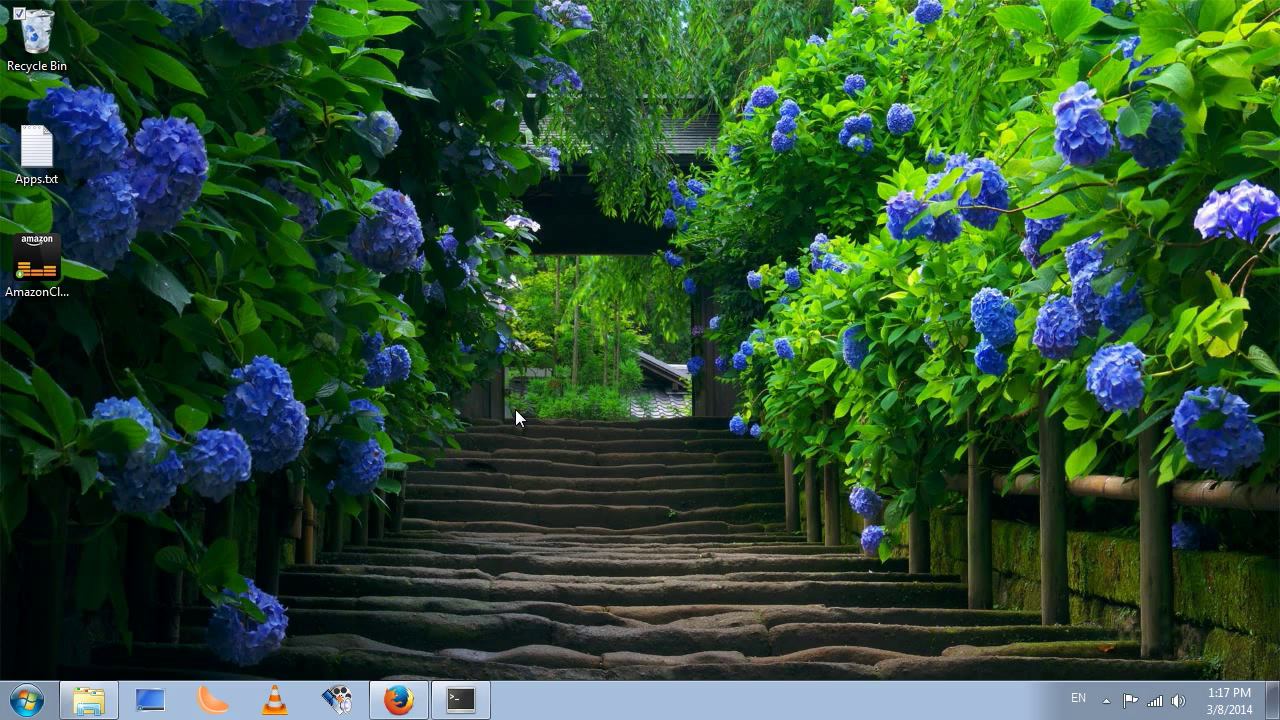
Step: Select the AmazonCloudPlayerInstaller file icon on the Windows desktop
click(37, 258)
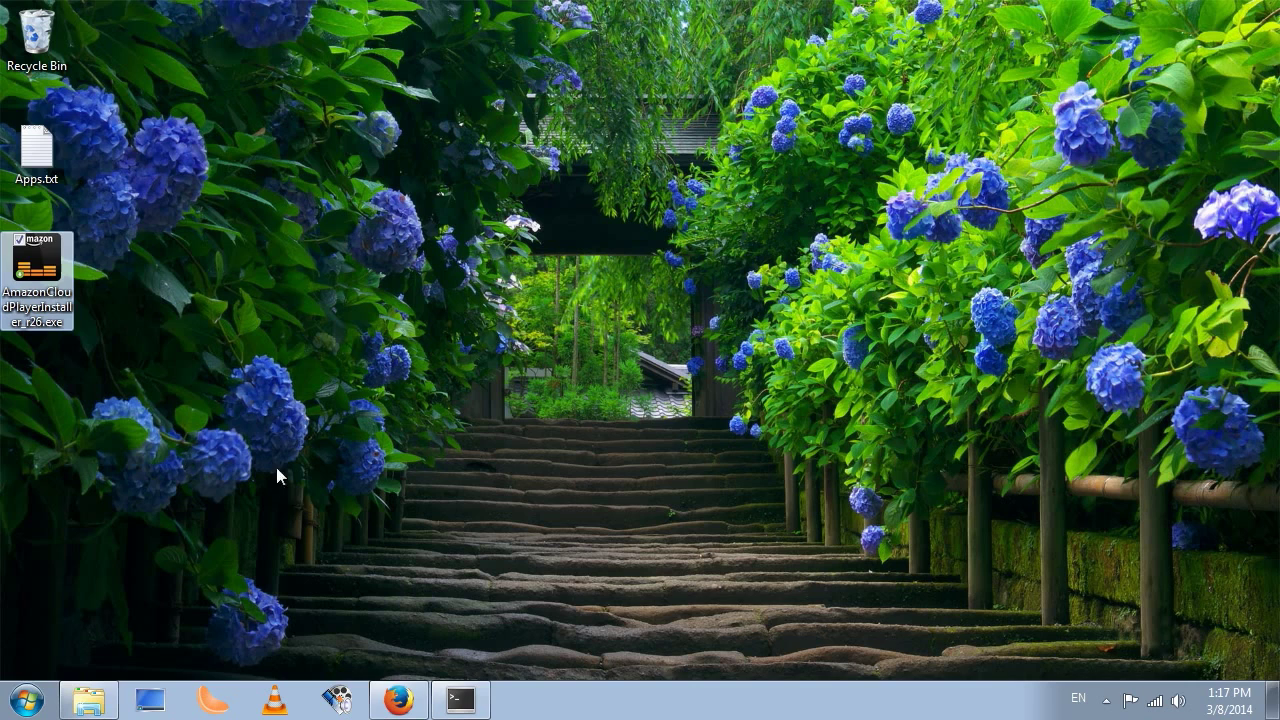
Step: Restore Firefox on the Flash Video Downloader add-on page and highlight its name
click(398, 700)
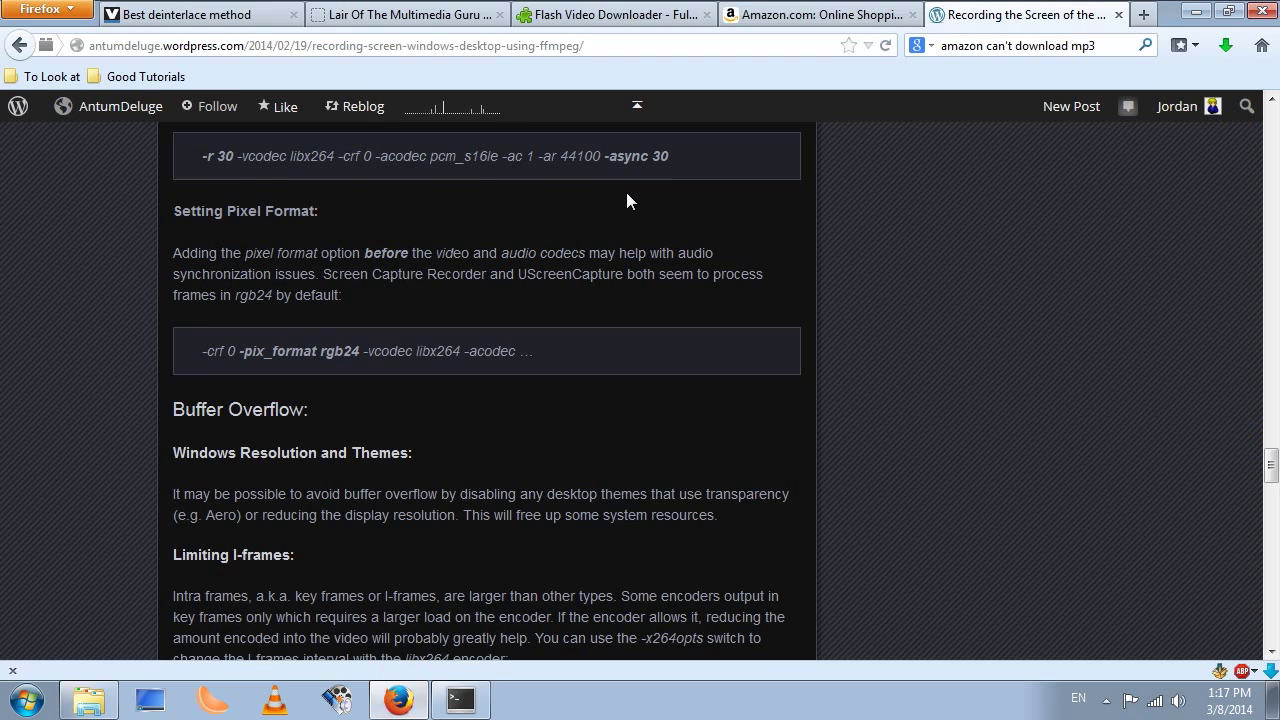
click(605, 17)
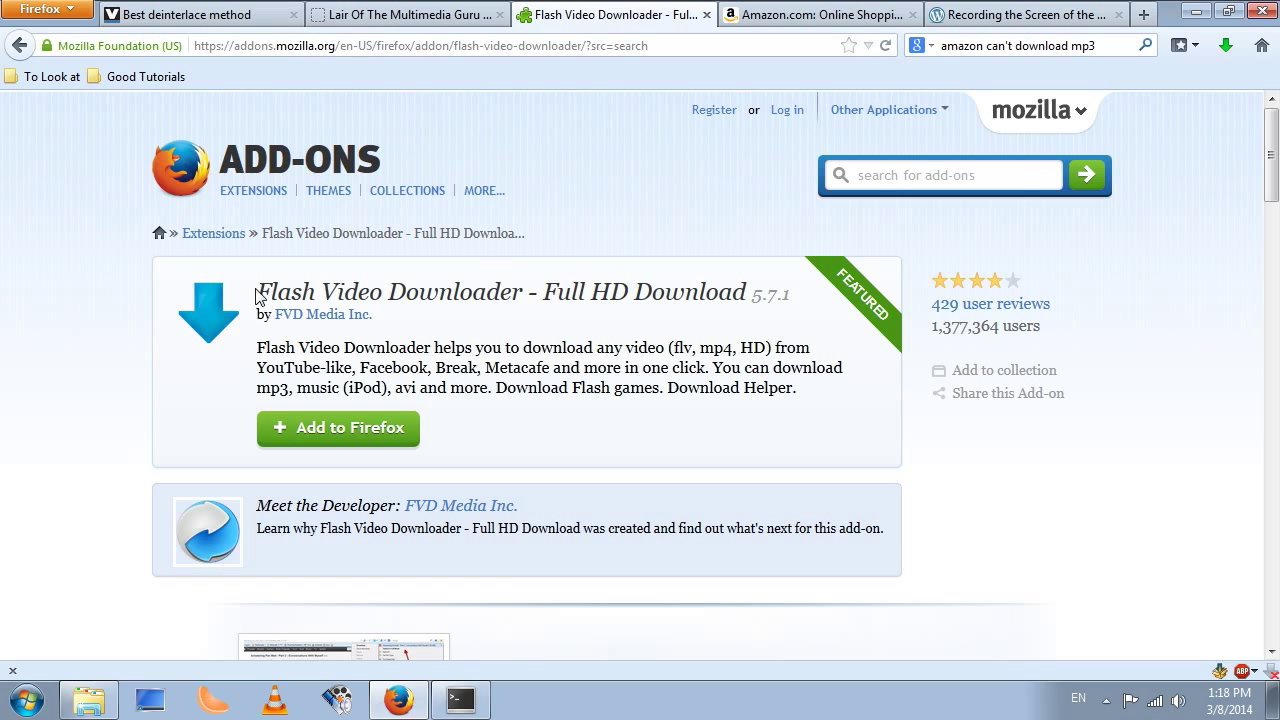
drag(258, 292, 522, 291)
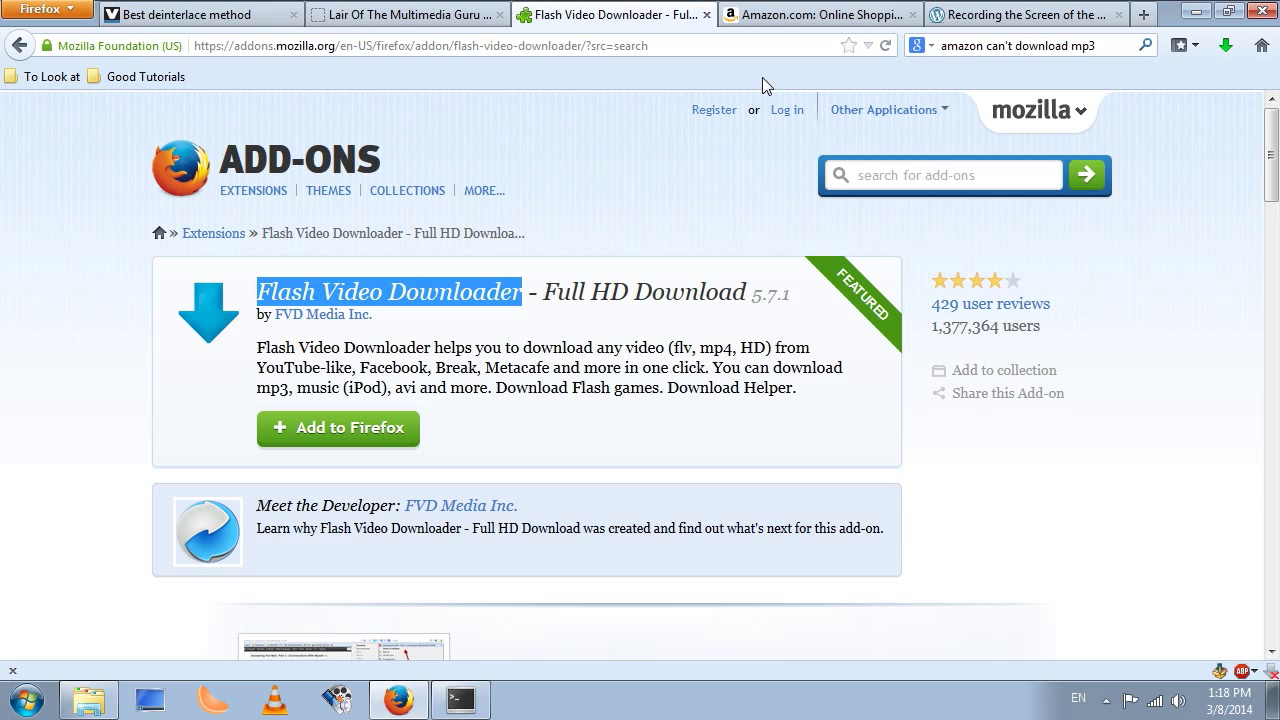
Step: Search the add-ons for 'flash video' and open the Flash Video Downloader result
click(972, 175)
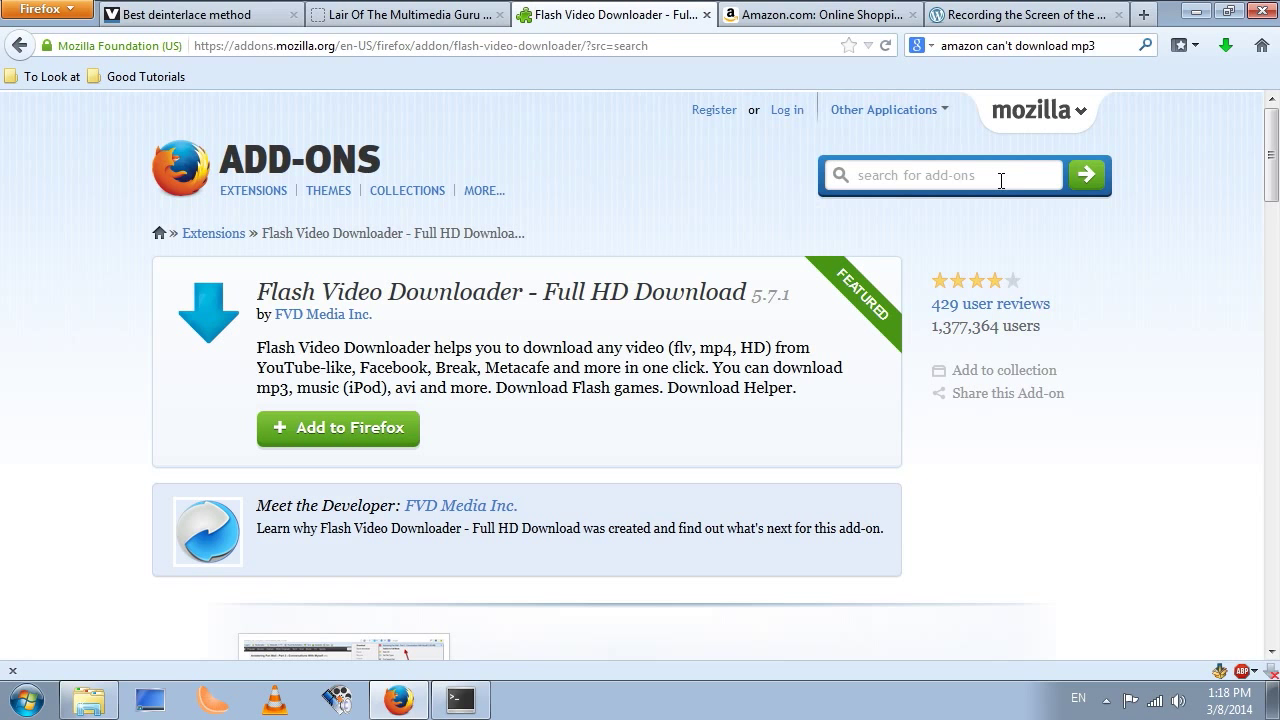
text(flash video)
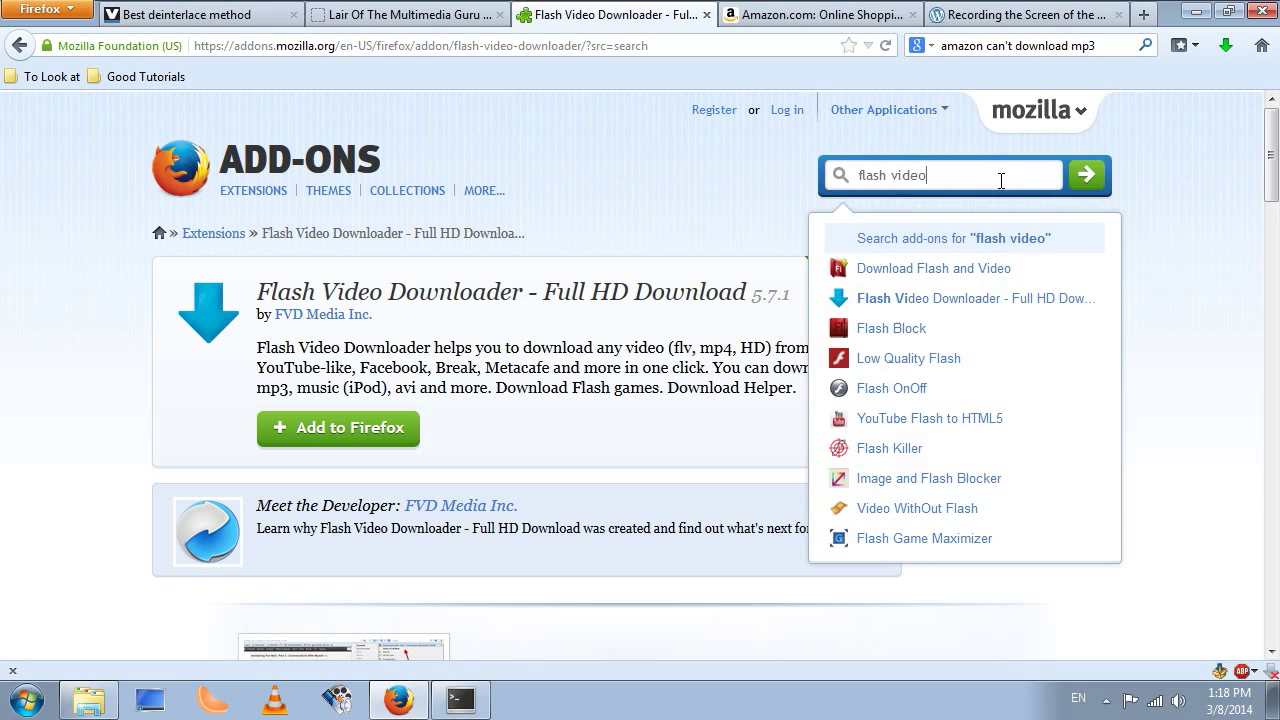
key(Return)
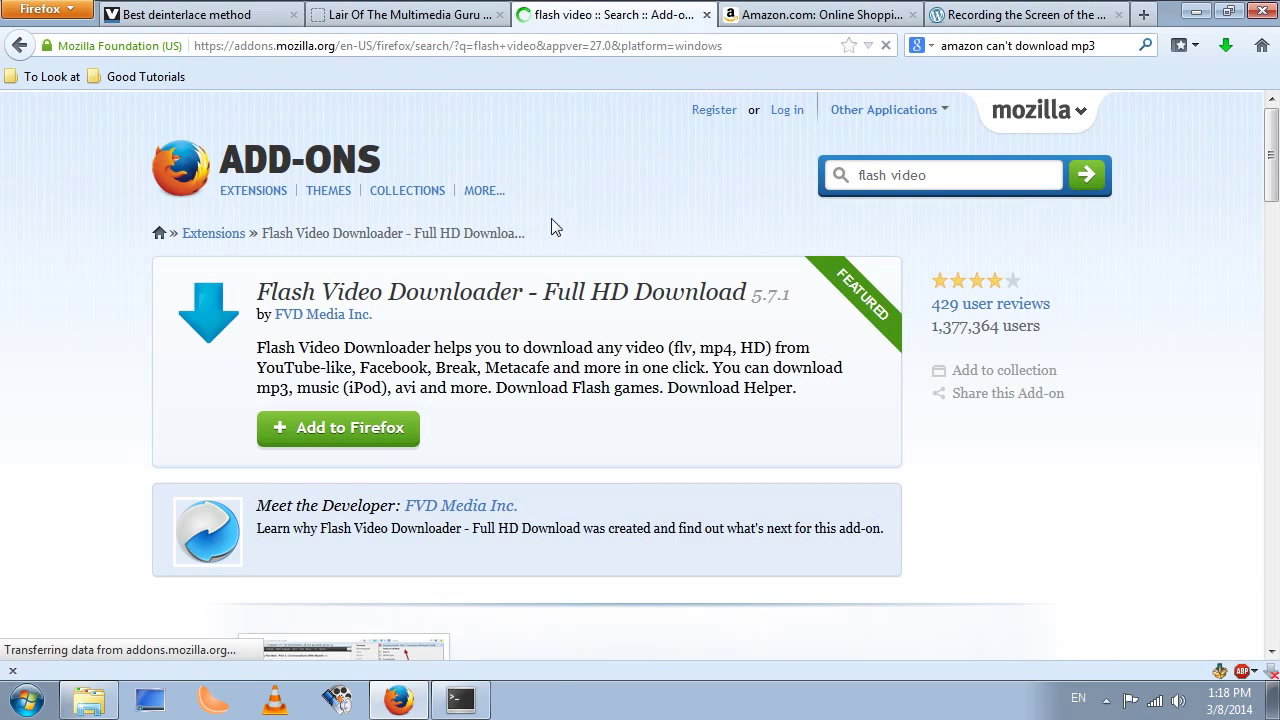
scroll(390, 590, down, 4)
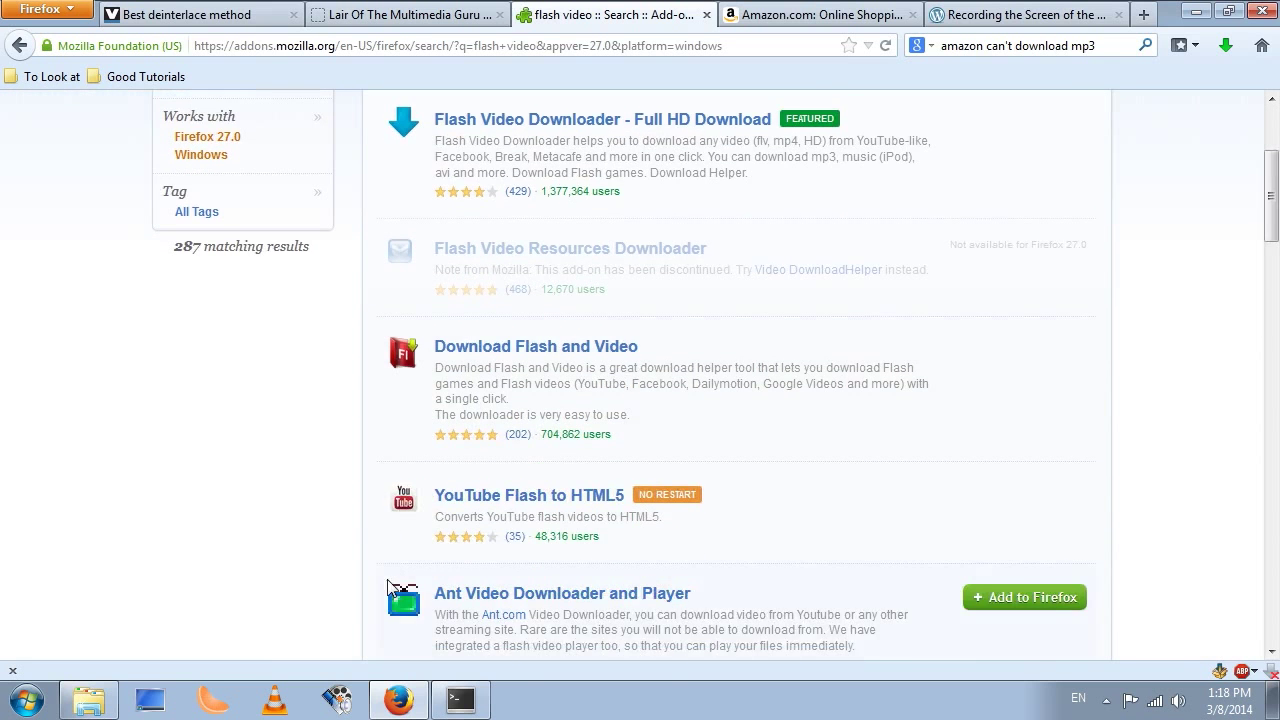
scroll(600, 460, down, 3)
scroll(650, 335, up, 5)
click(491, 349)
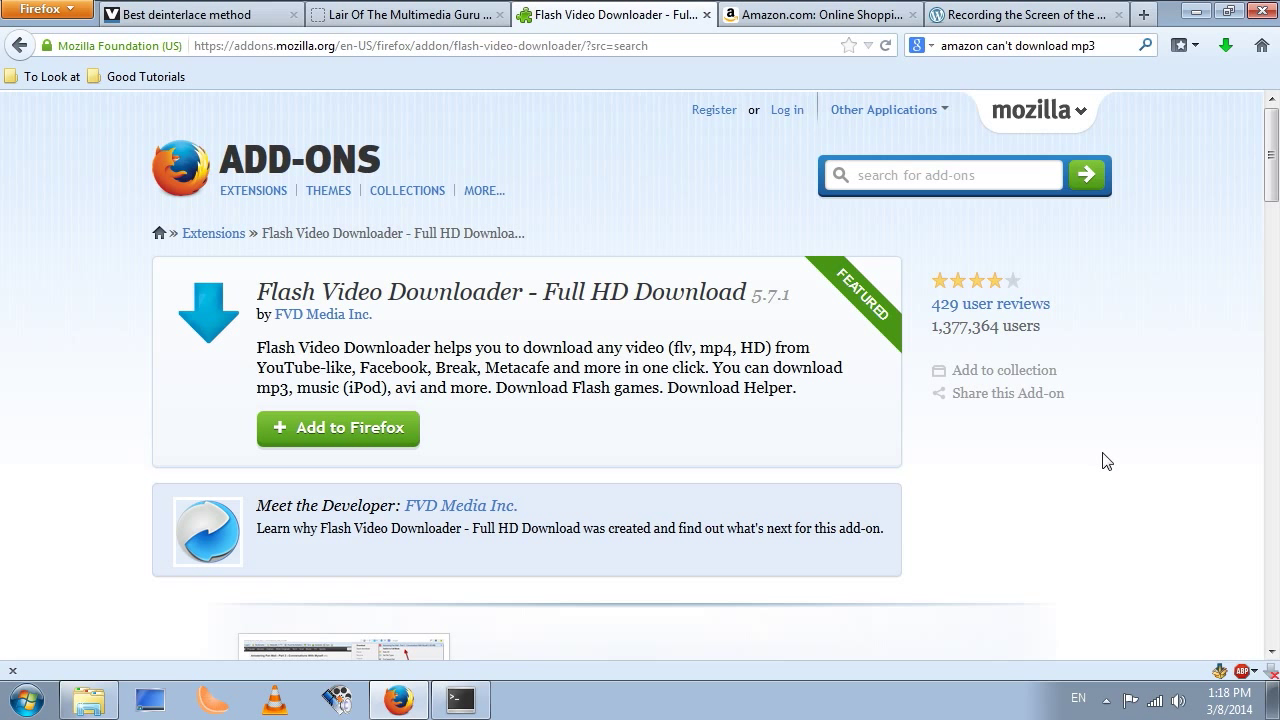
Step: On the Amazon tab, open Your Cloud Player to show the two Sister Hazel songs
click(770, 14)
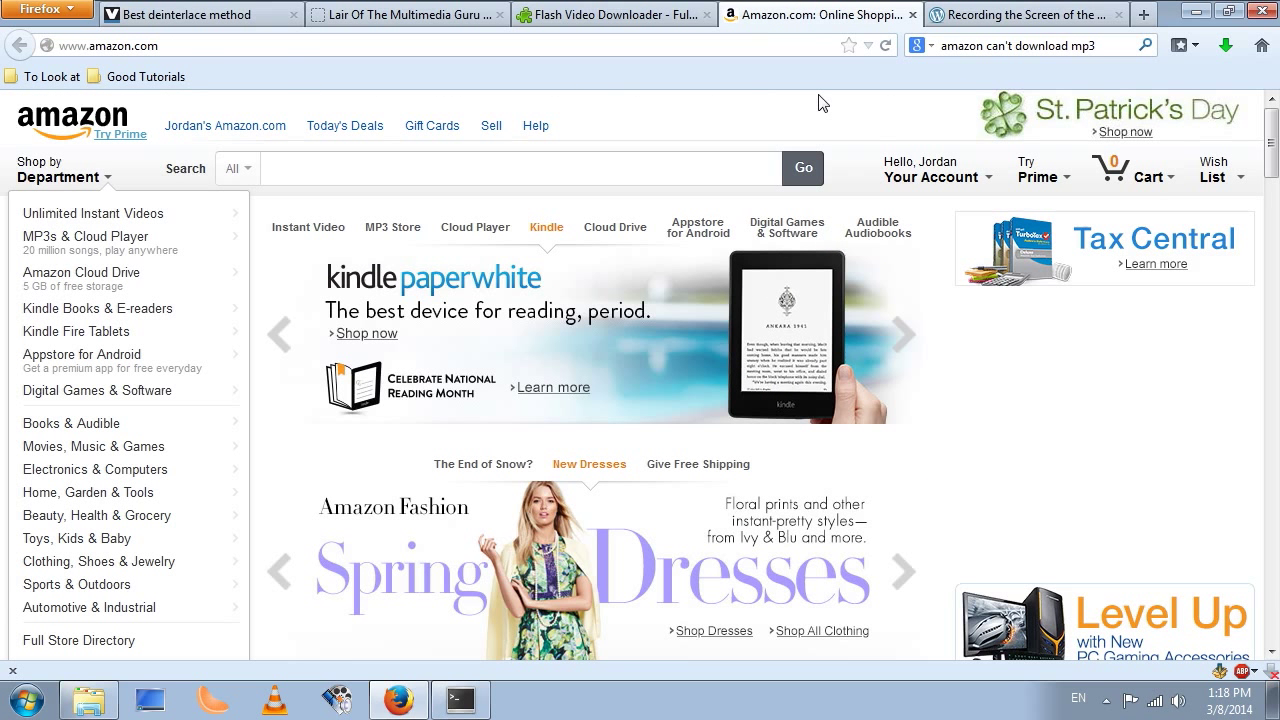
mouse_move(931, 170)
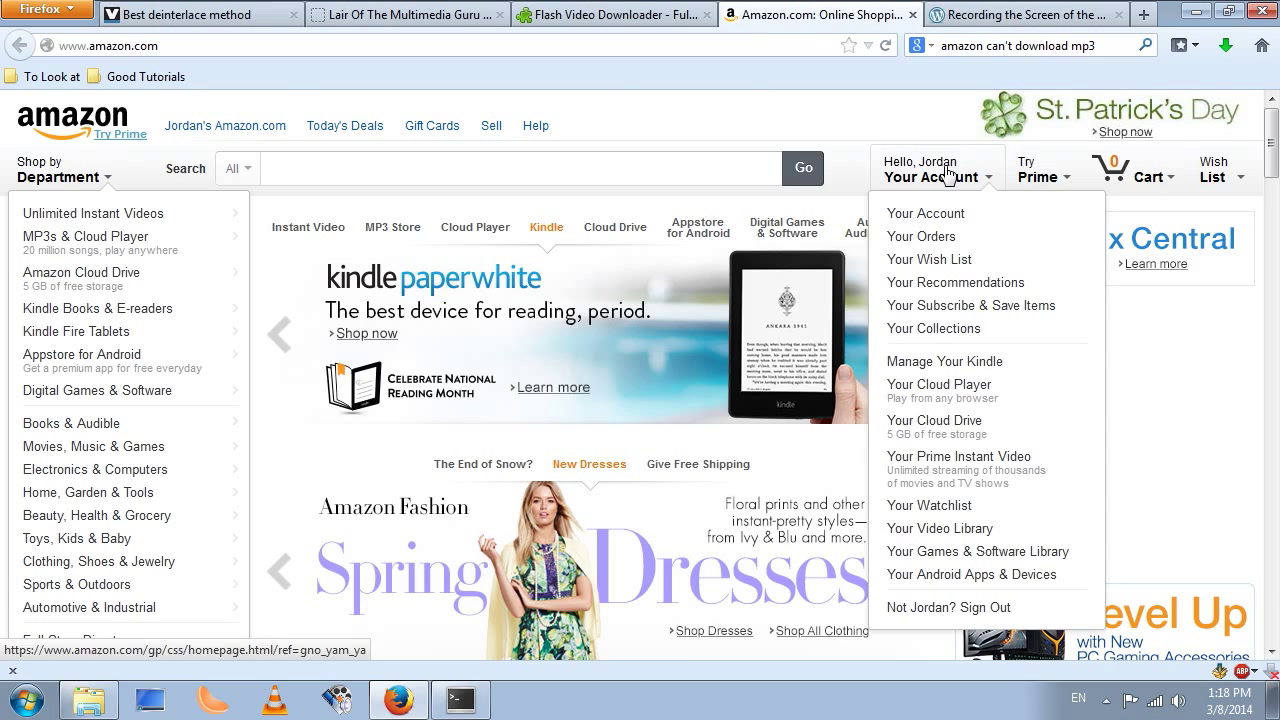
click(946, 394)
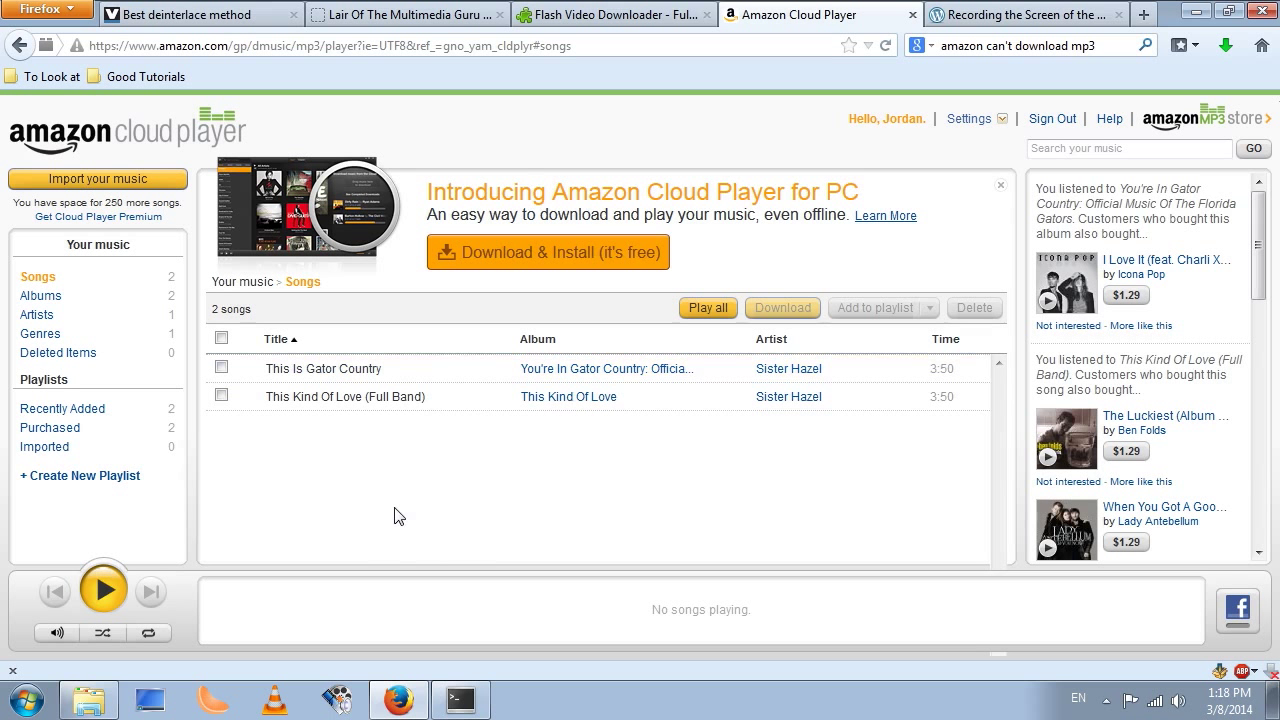
Step: Play all songs, then play 'This Kind Of Love (Full Band)'
click(707, 309)
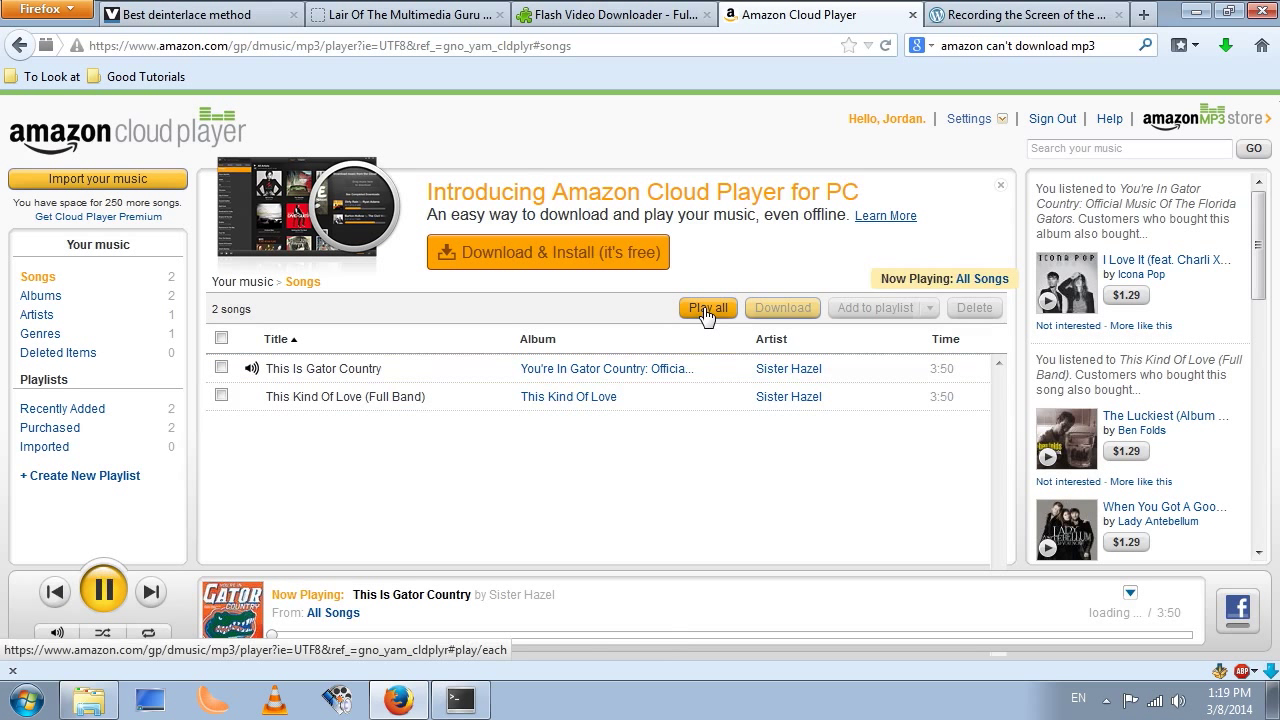
mouse_move(323, 368)
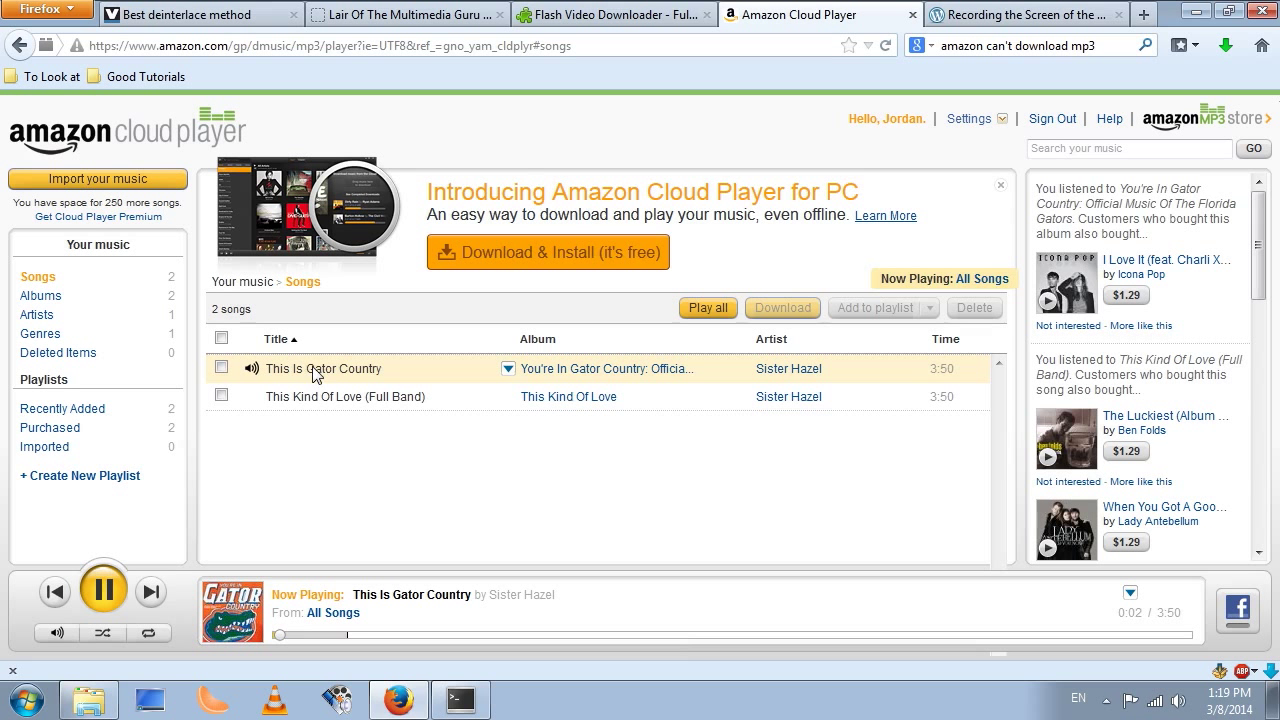
click(252, 398)
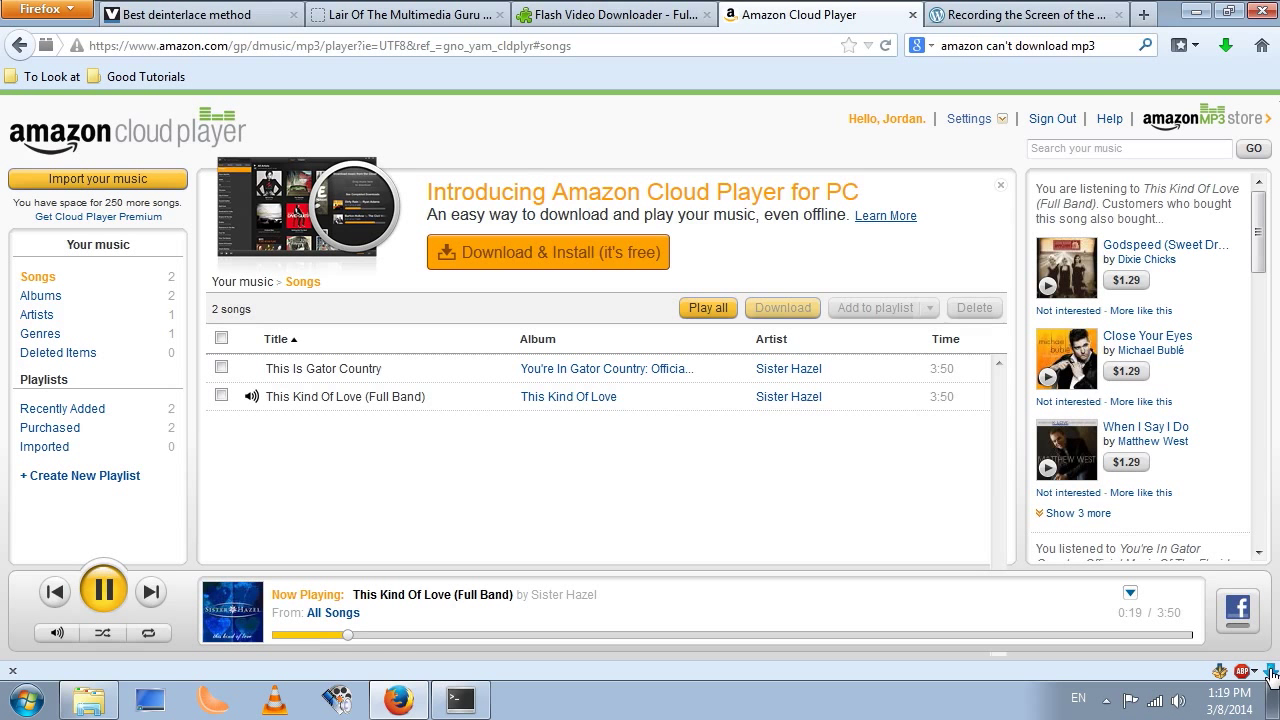
Step: In the FlashVideoDownloader list, start downloading the first song link
click(1271, 673)
click(648, 204)
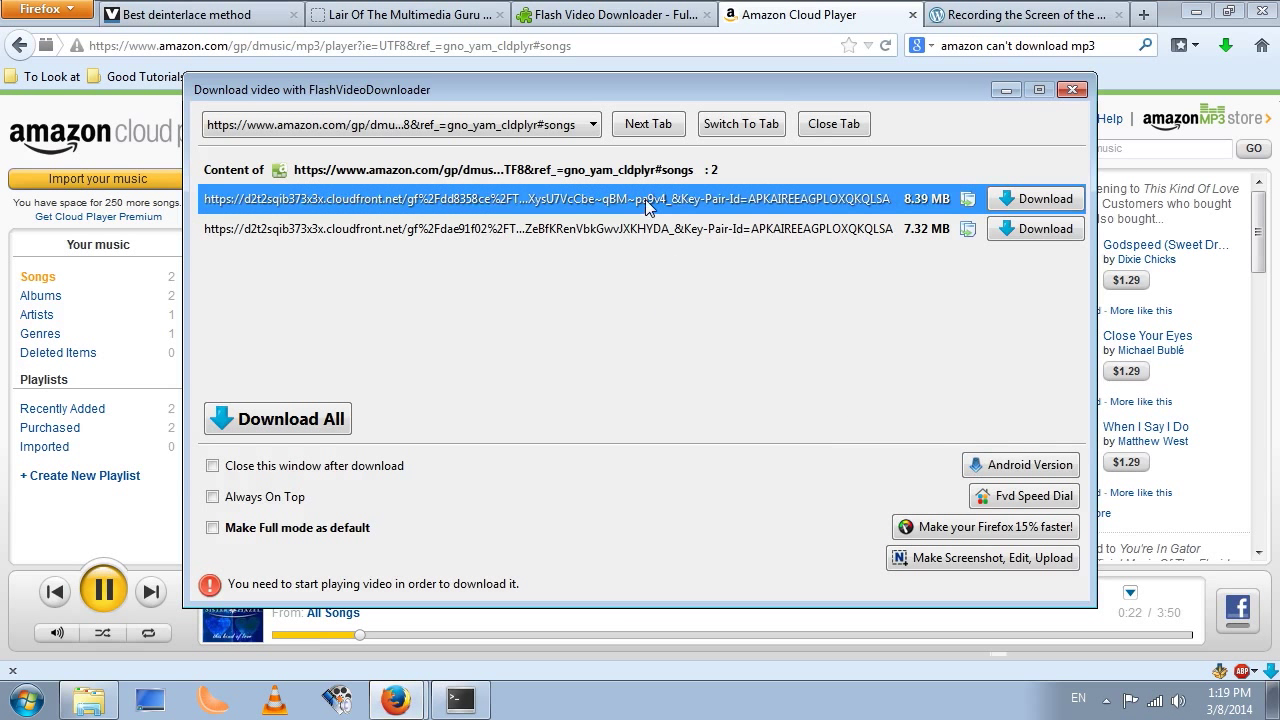
click(1036, 199)
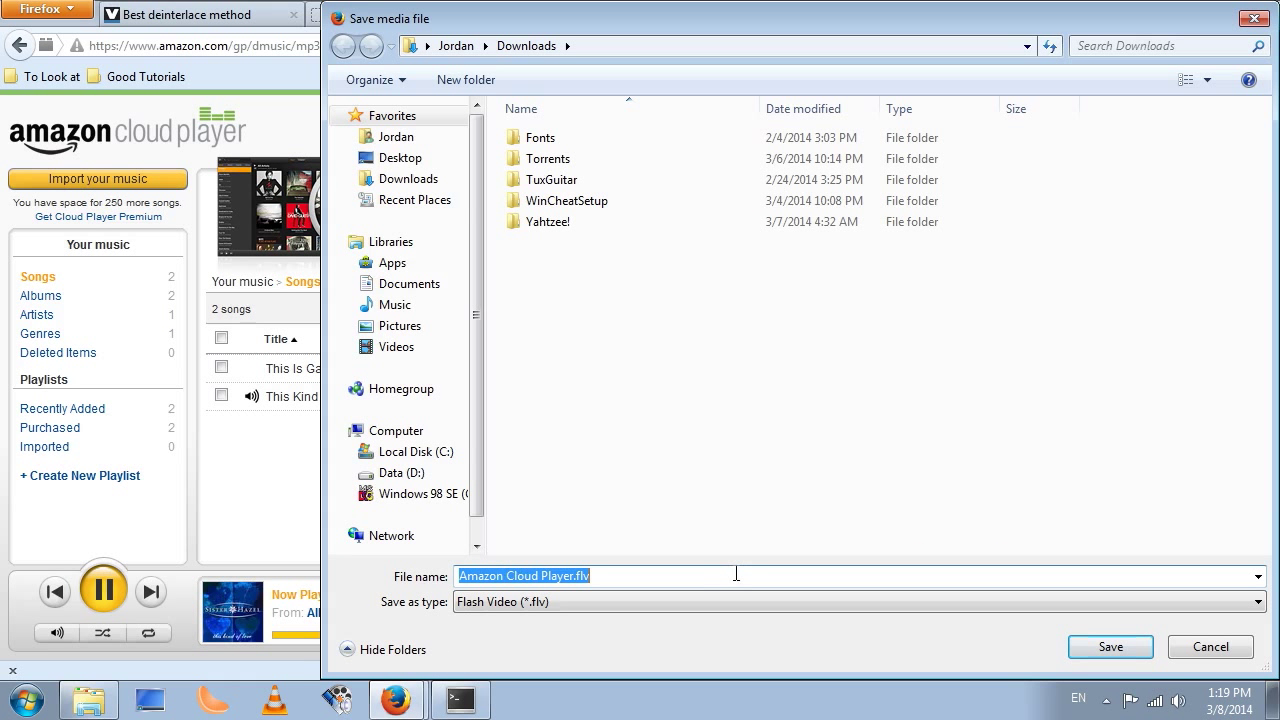
Step: Name the download 'My Song.mp3' and target the Desktop folder
click(625, 578)
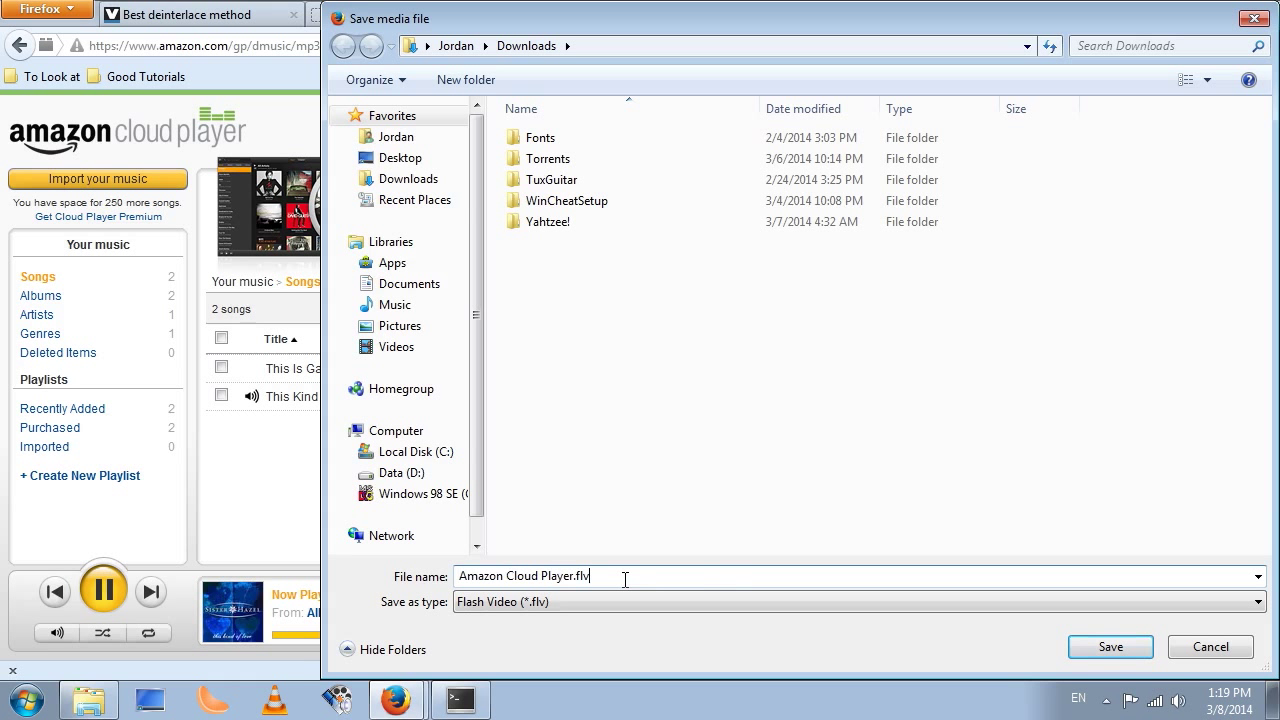
key(BackSpace)
key(BackSpace)
key(BackSpace)
key(BackSpace)
key(BackSpace)
key(BackSpace)
key(BackSpace)
key(BackSpace)
text(S)
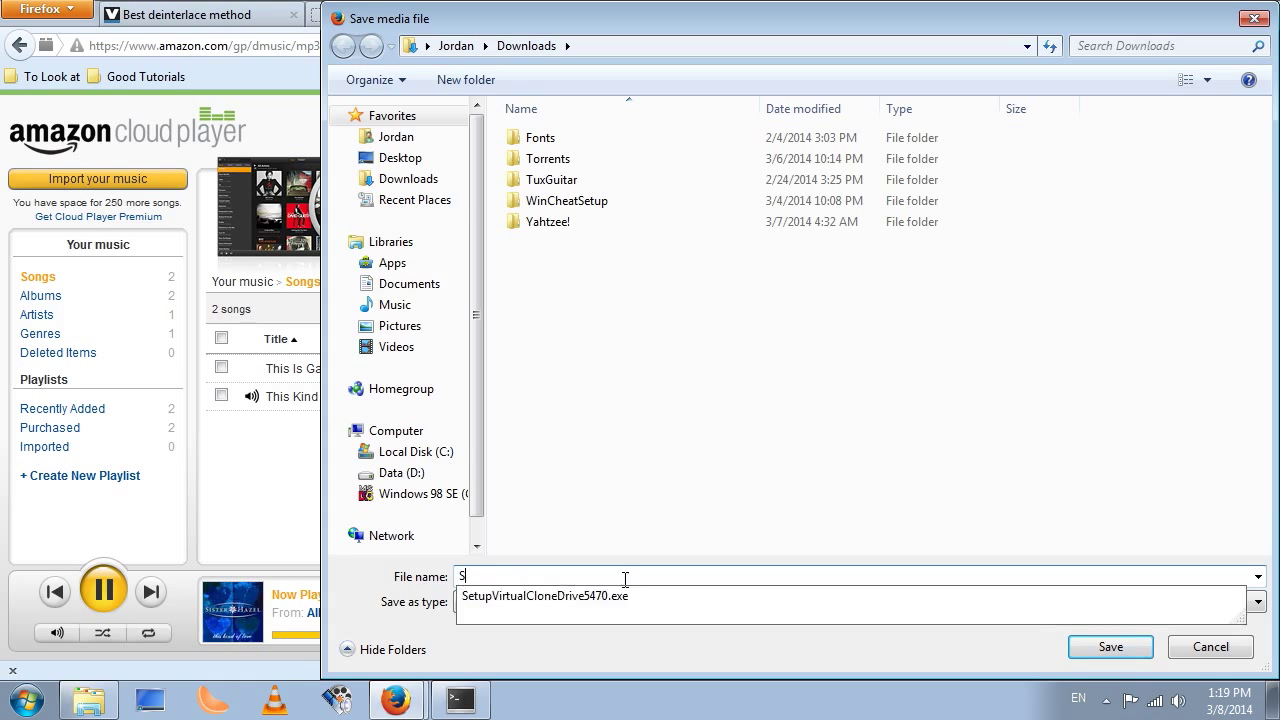
key(BackSpace)
text(My Song.mp)
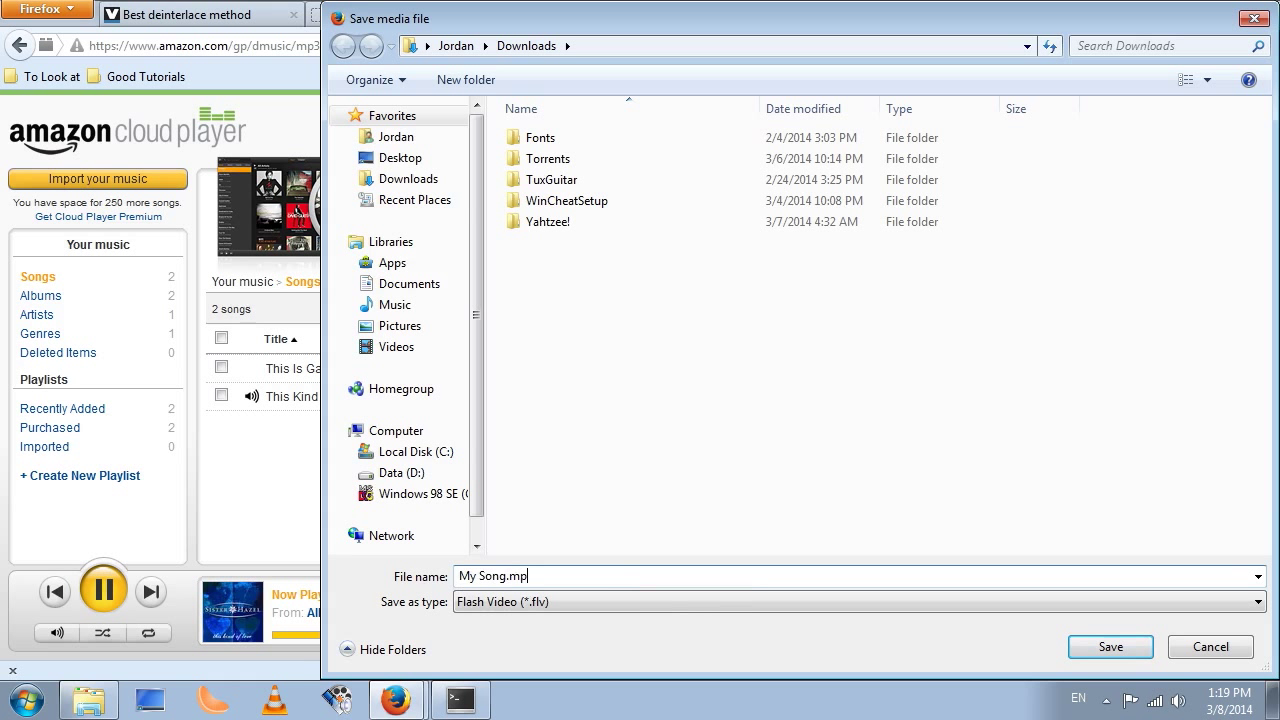
text(3)
click(395, 158)
Step: Save My Song.mp3, dismiss the media link list, and close the Amazon tab and Firefox
click(1090, 648)
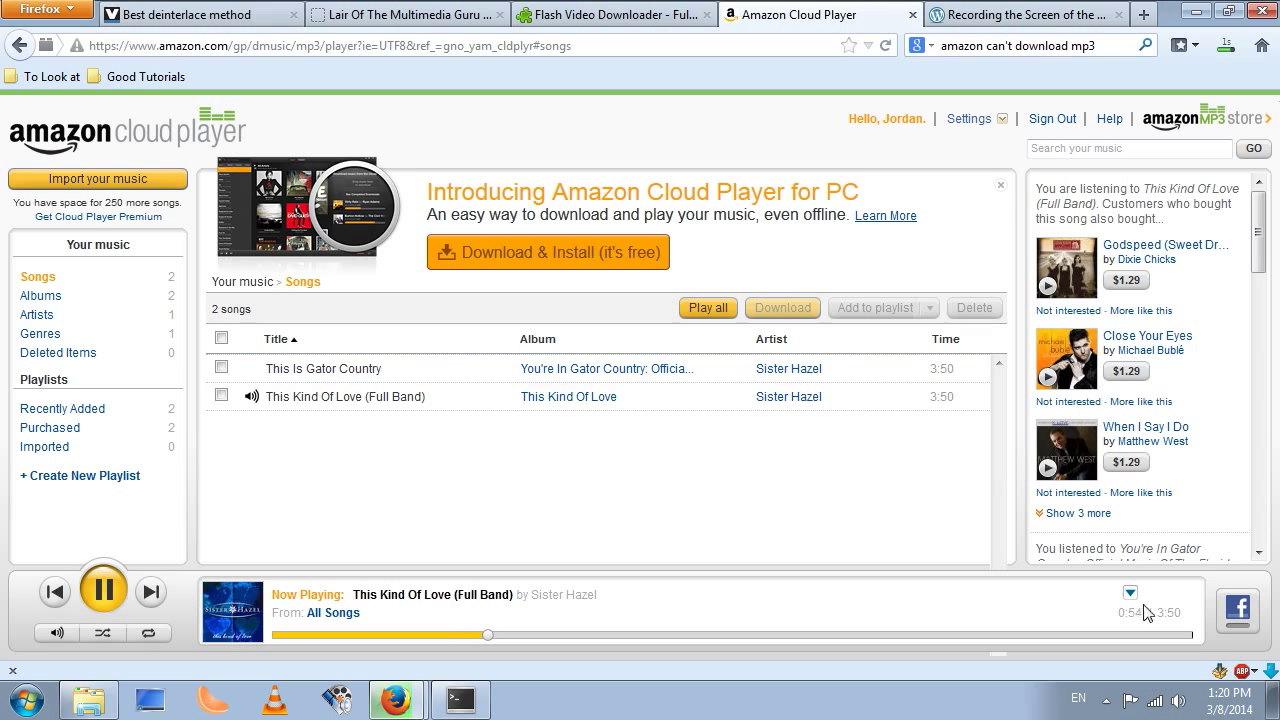
click(1272, 672)
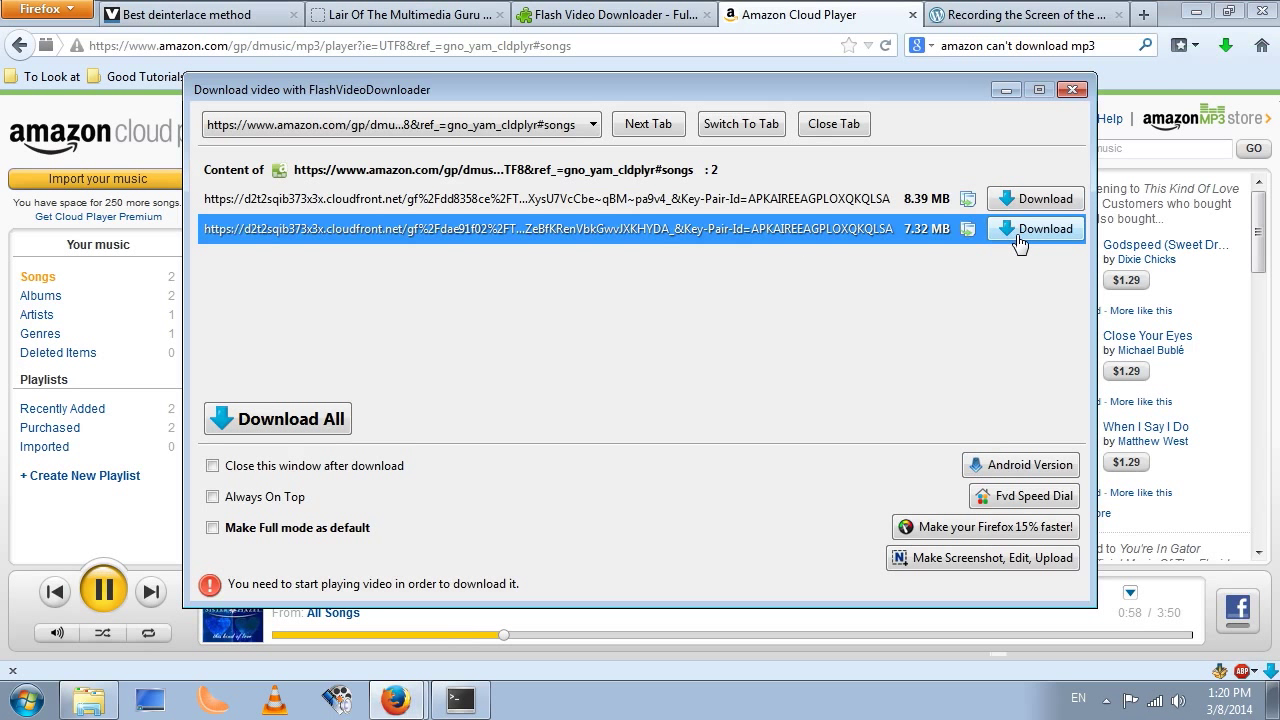
click(1071, 91)
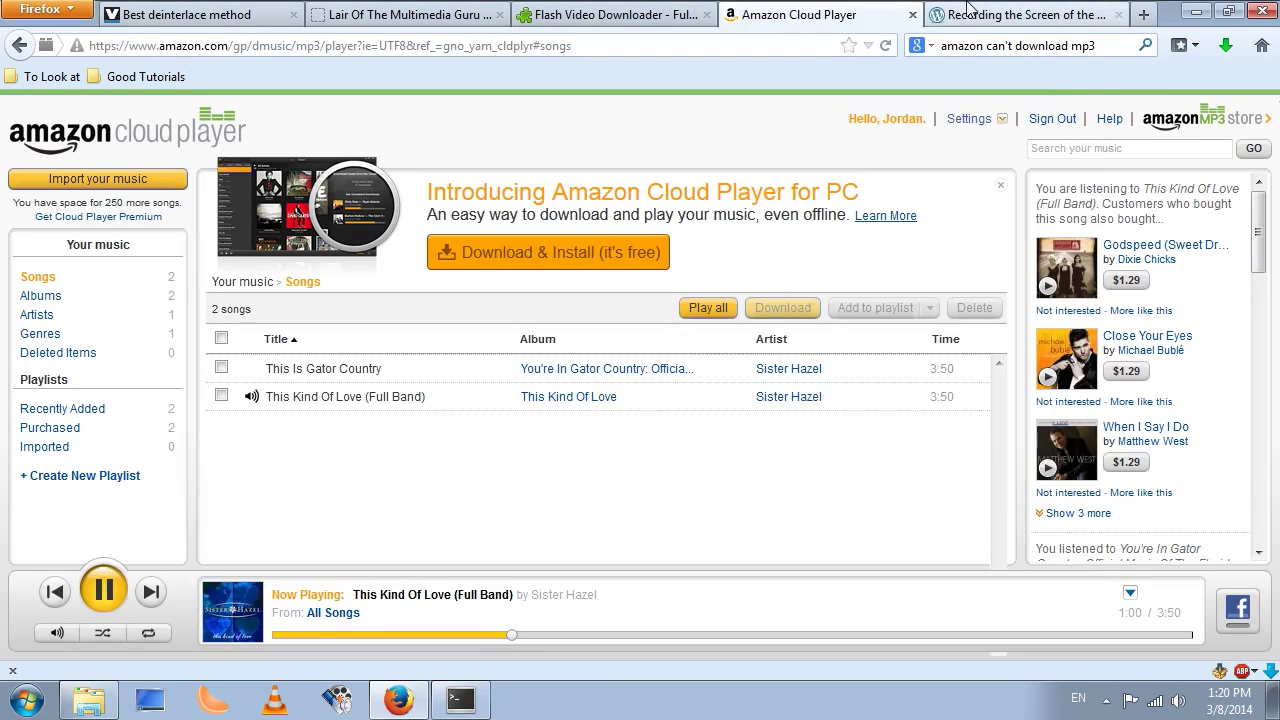
click(912, 15)
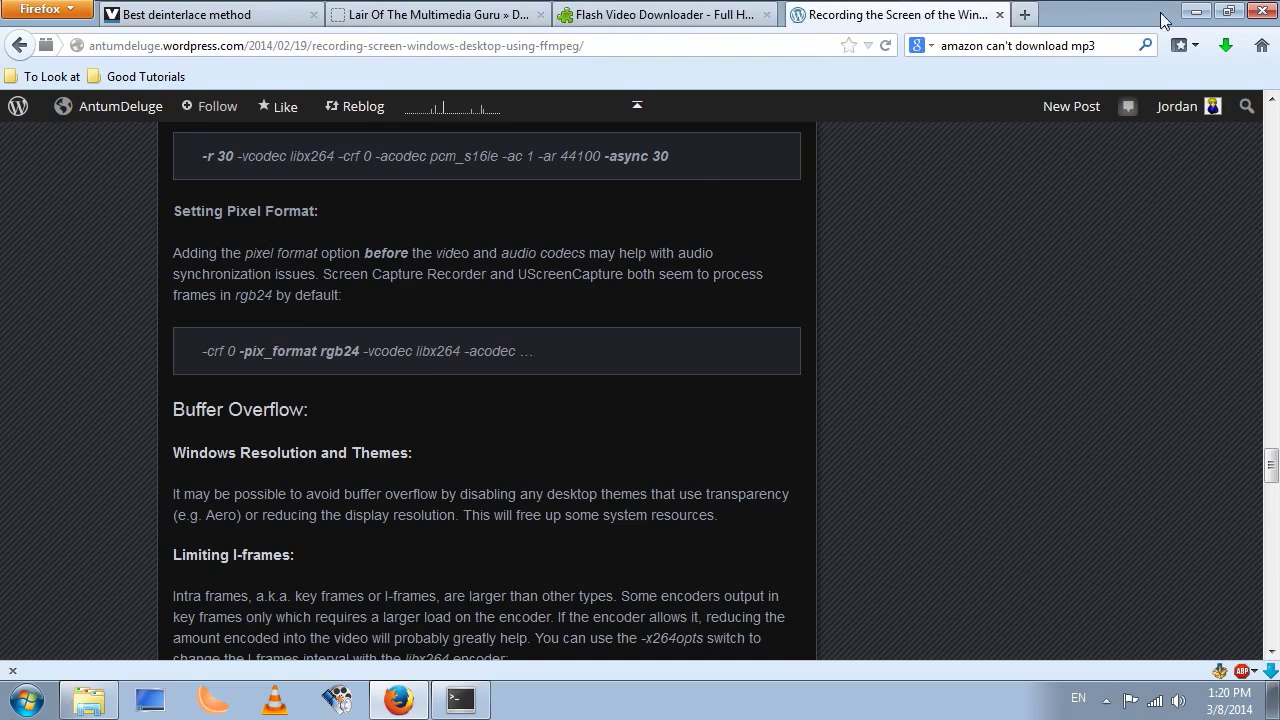
click(1195, 11)
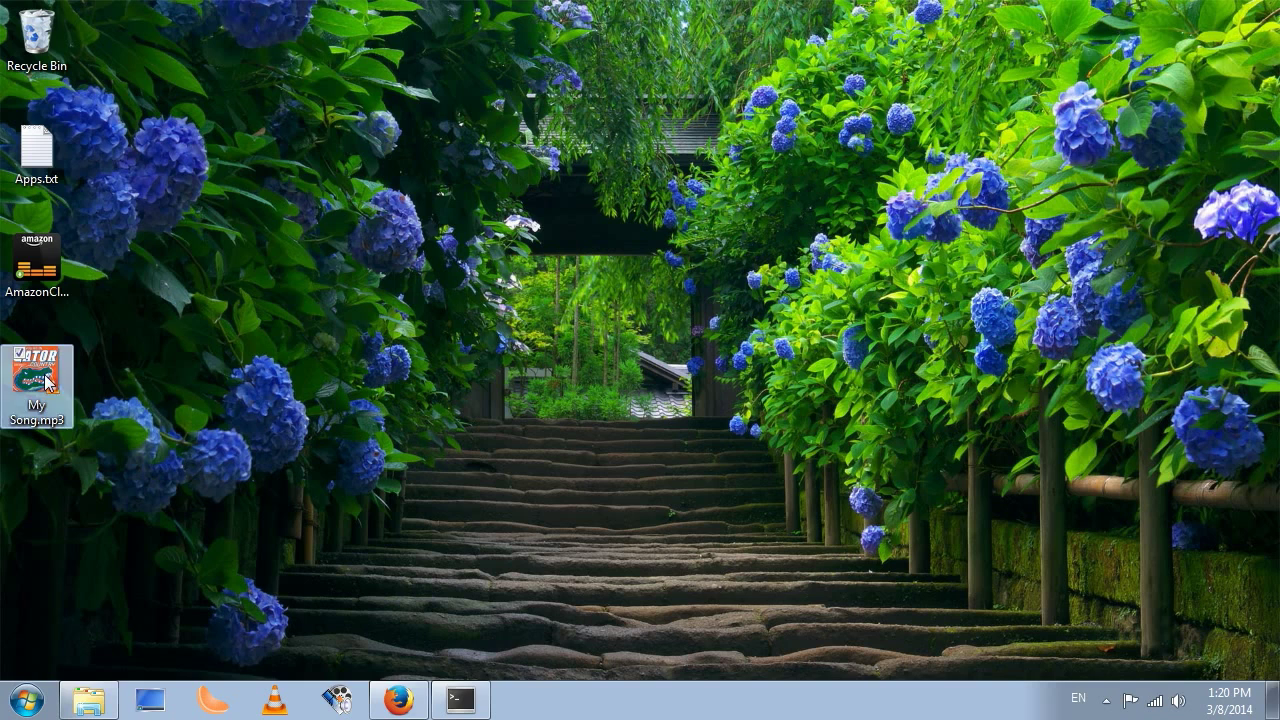